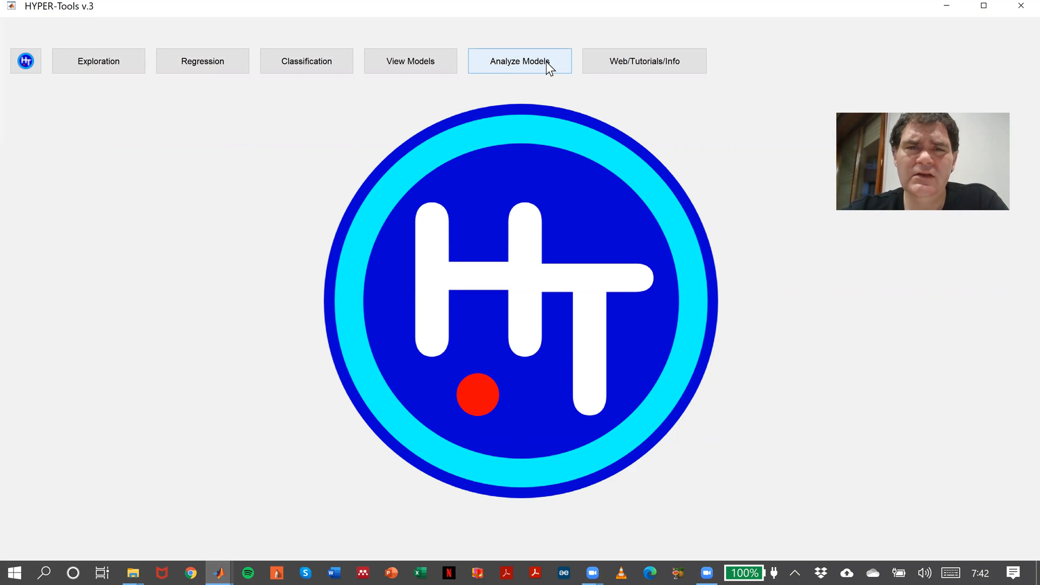
- Load model_PCA for model analysis
click(530, 61)
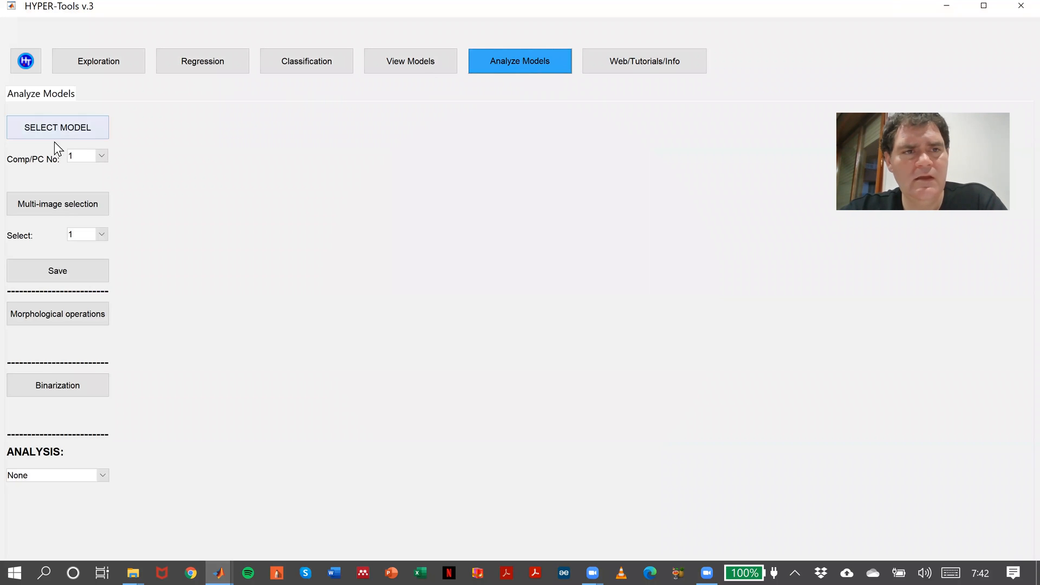
click(68, 129)
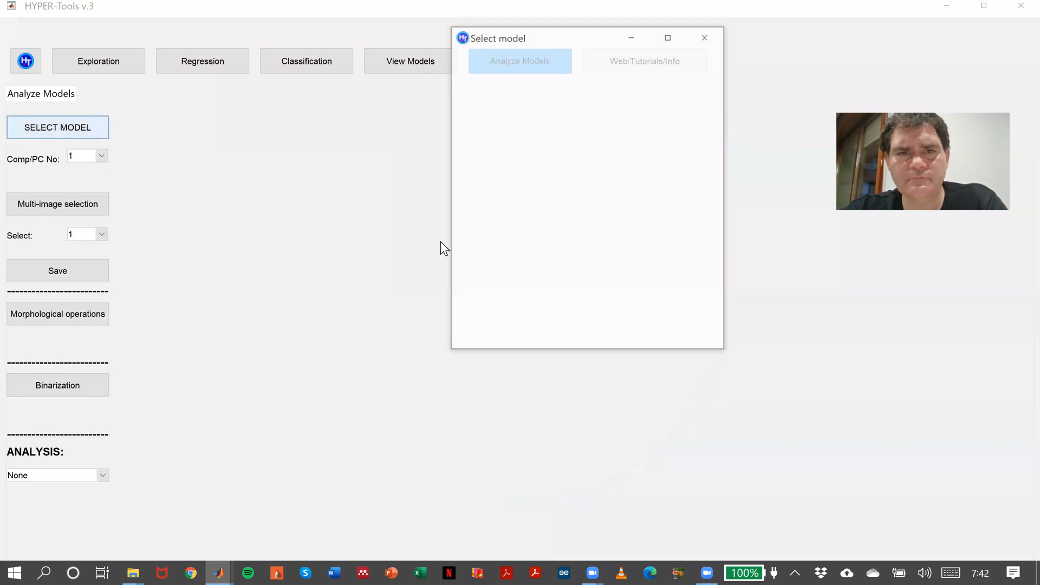
scroll(574, 242, down, 2)
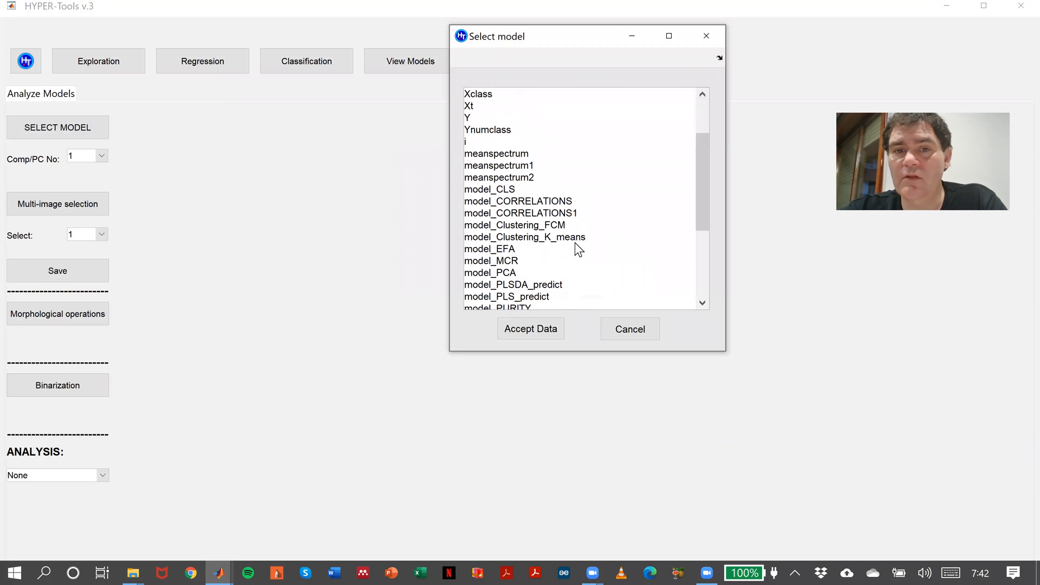
click(504, 273)
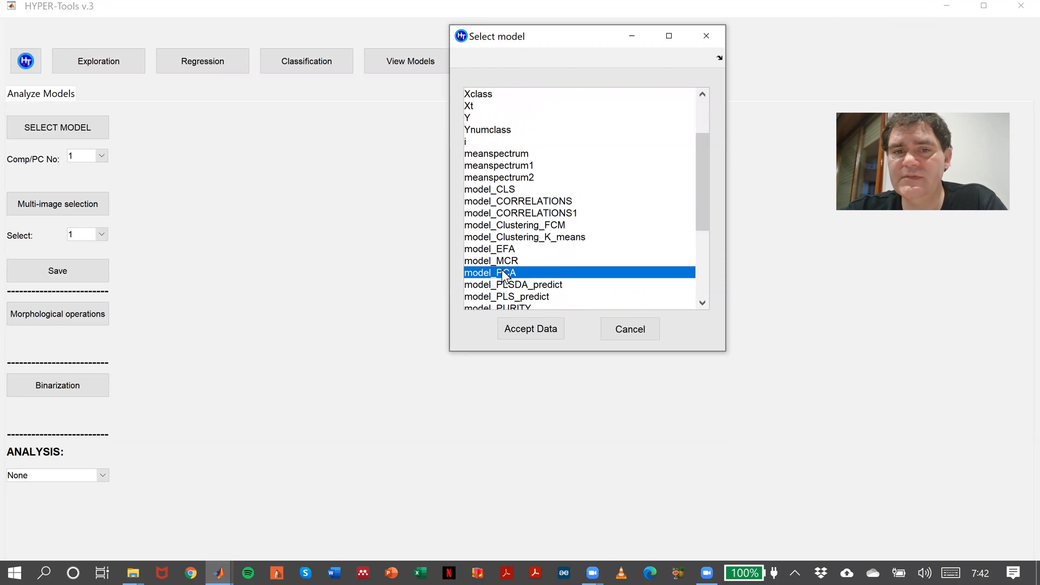
click(539, 330)
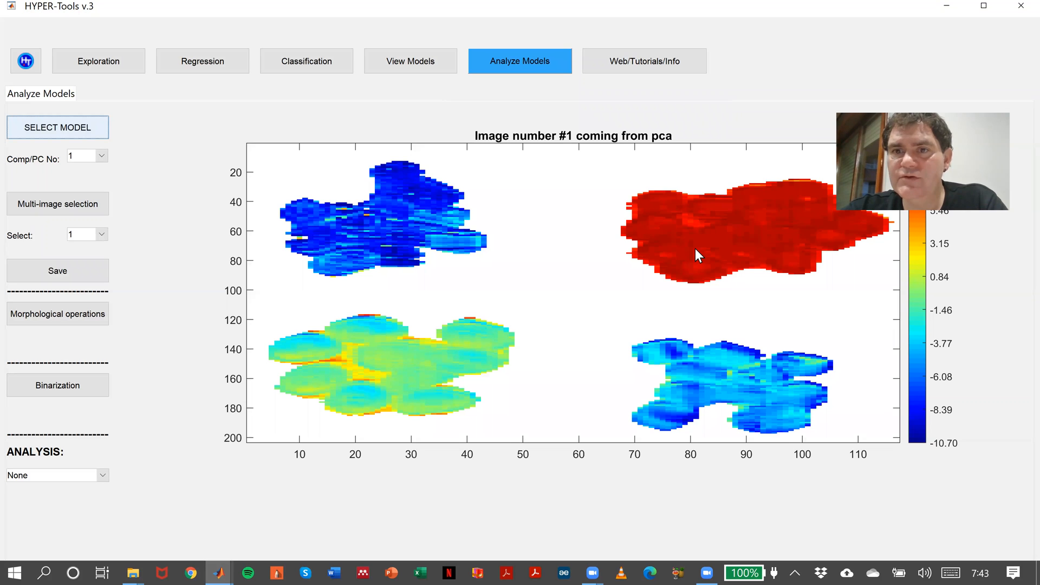
- Display the PCA image for component 2, and return to component 1
click(93, 159)
click(81, 181)
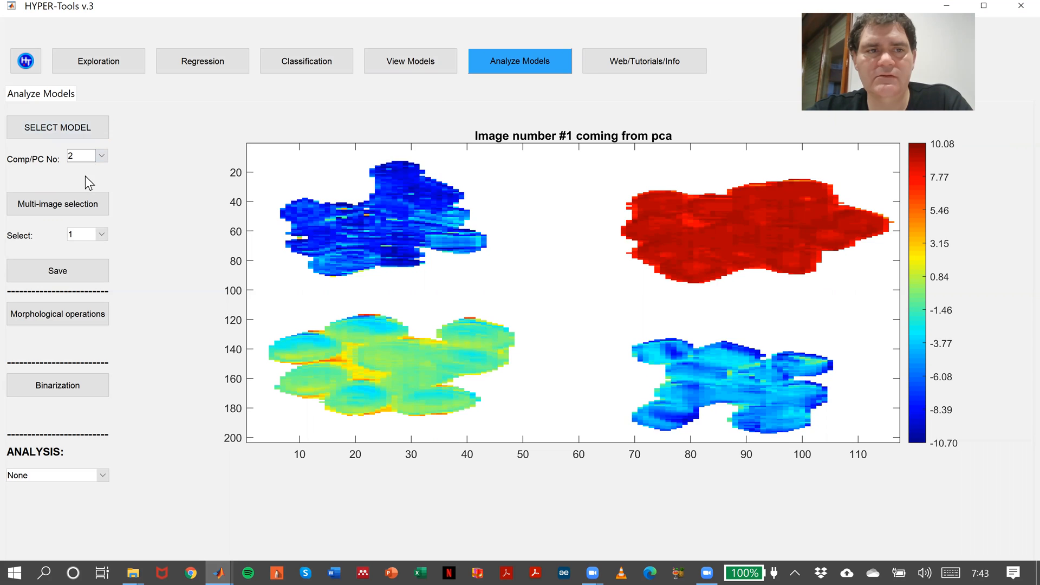
click(94, 158)
click(82, 179)
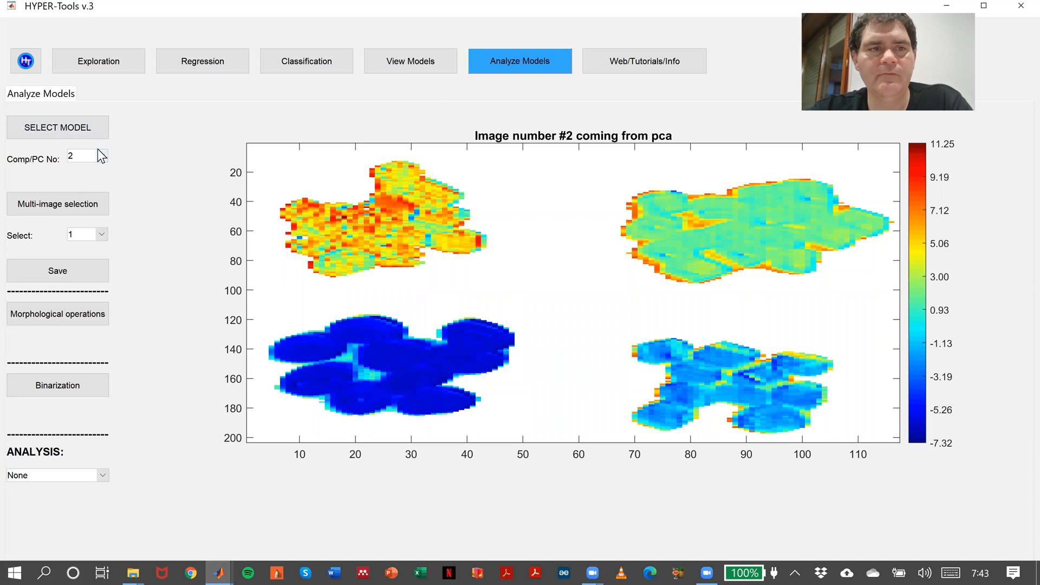
click(97, 156)
click(83, 167)
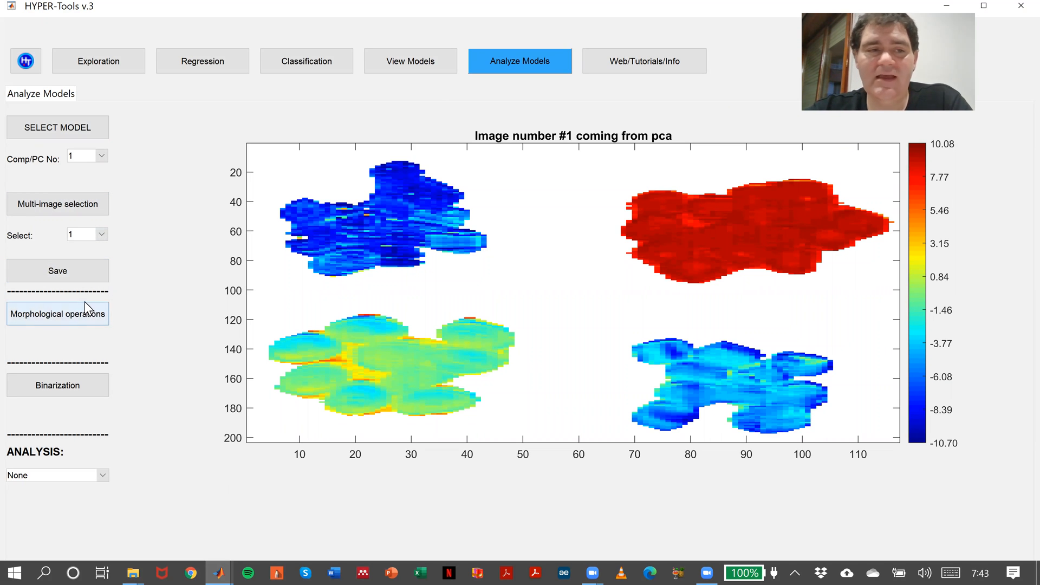
click(85, 318)
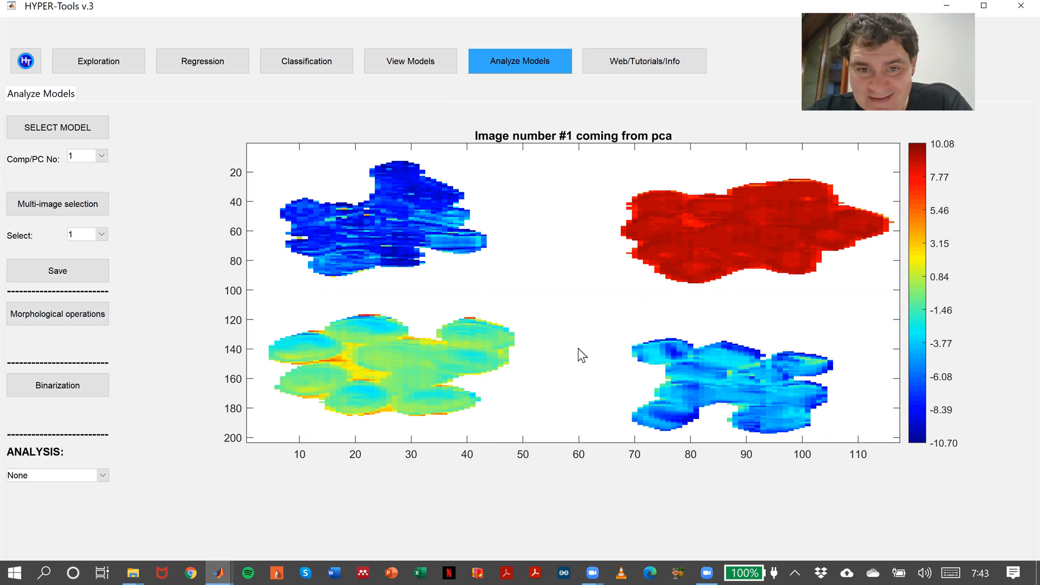
click(96, 476)
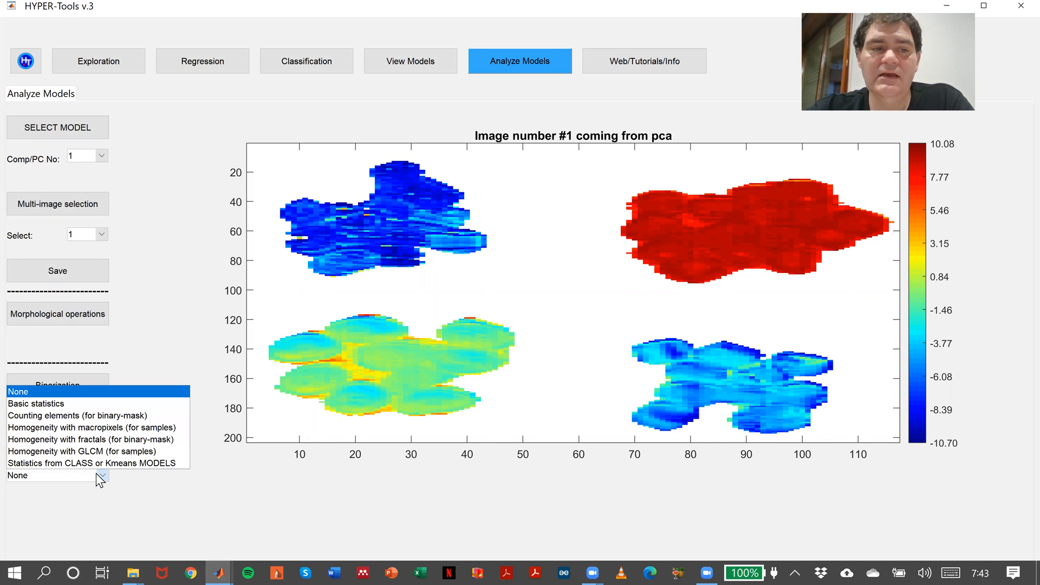
click(61, 405)
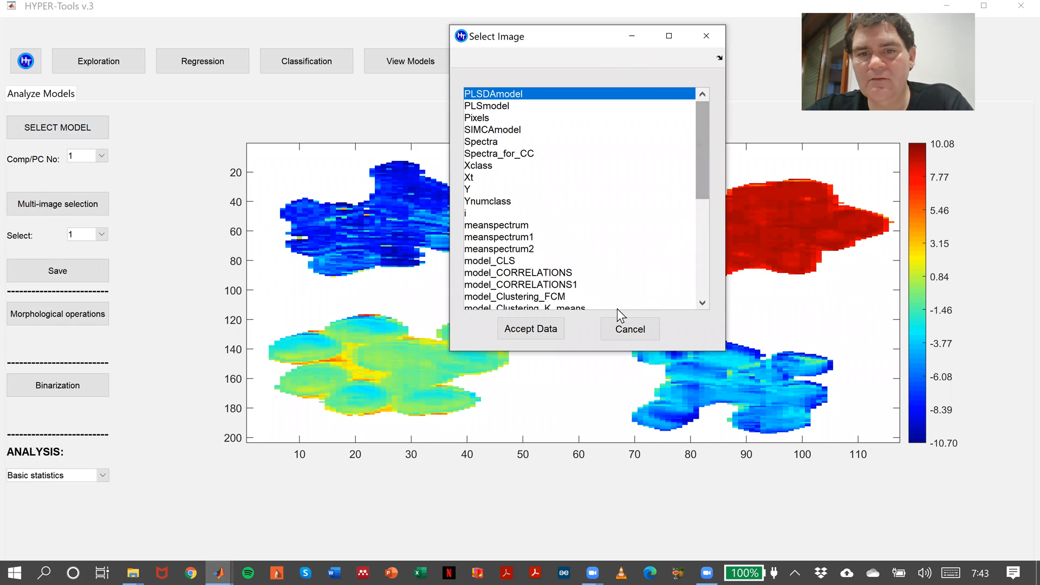
click(617, 335)
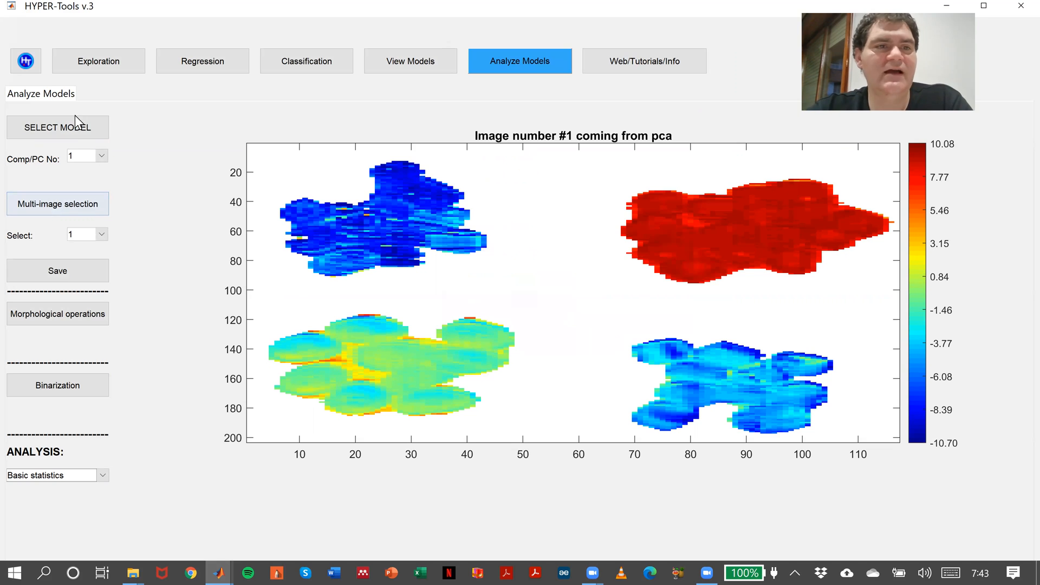
- Save the PCA image and its mask to the workspace as selectedsample and selectedmask, and run Basic statistics on selectedsample
click(97, 275)
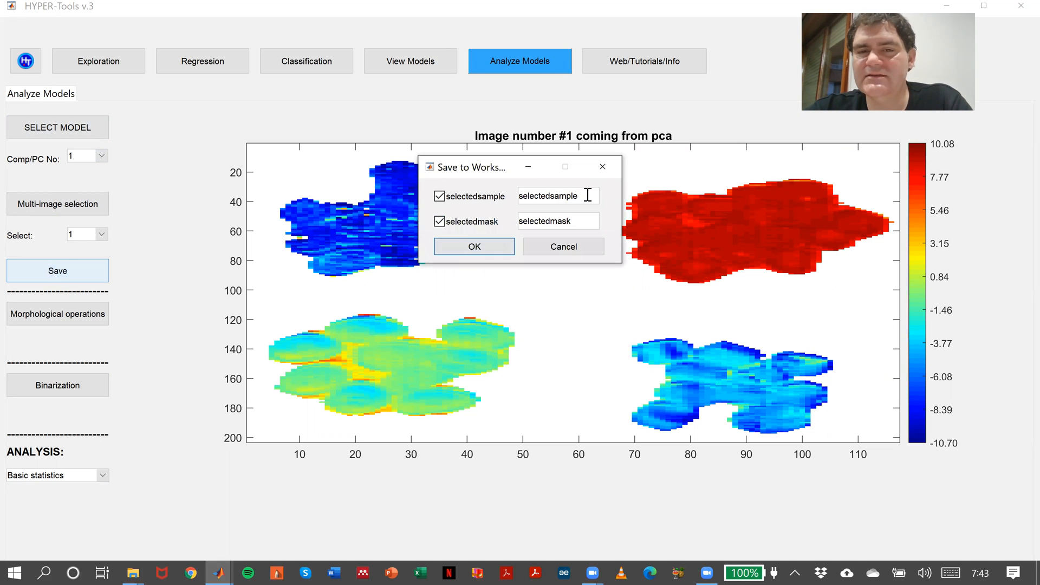
click(496, 245)
click(71, 476)
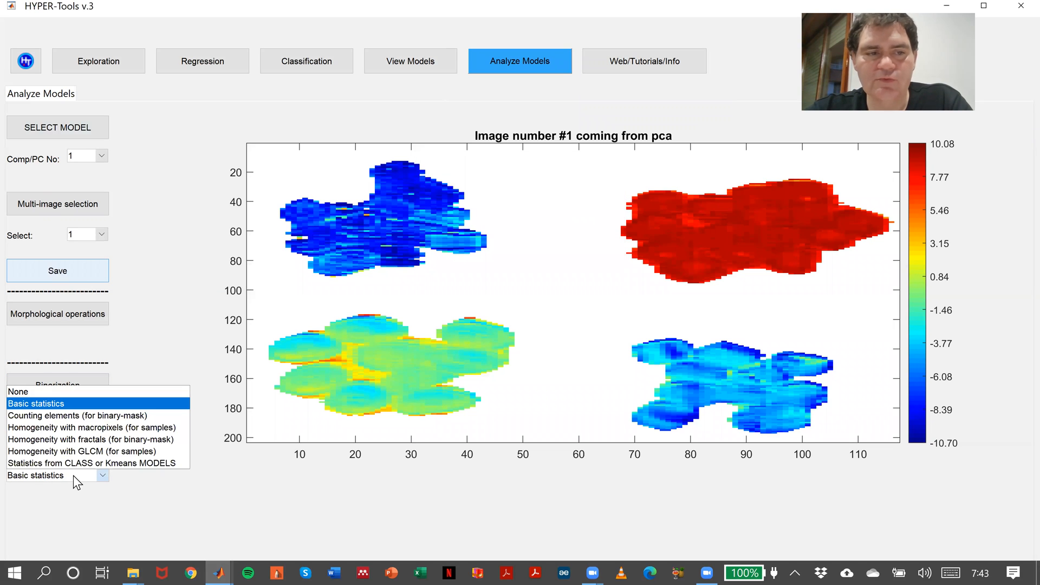
click(65, 401)
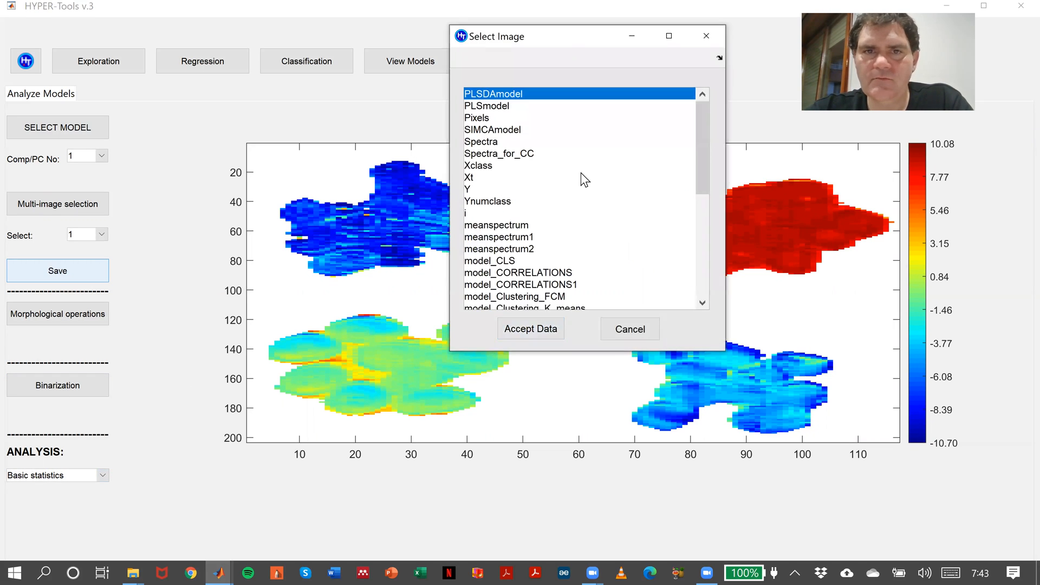
drag(702, 128, 710, 236)
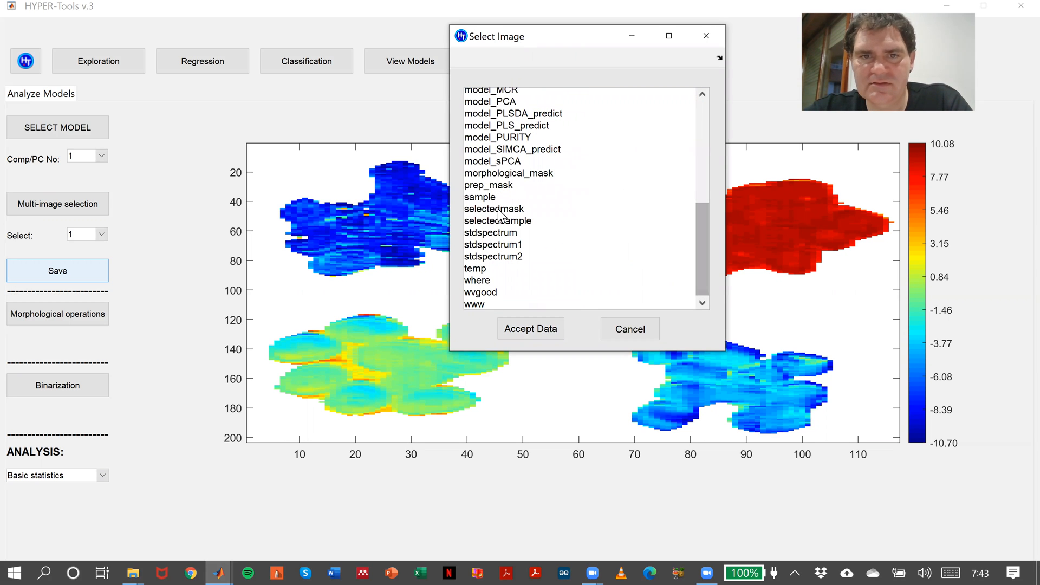
click(515, 221)
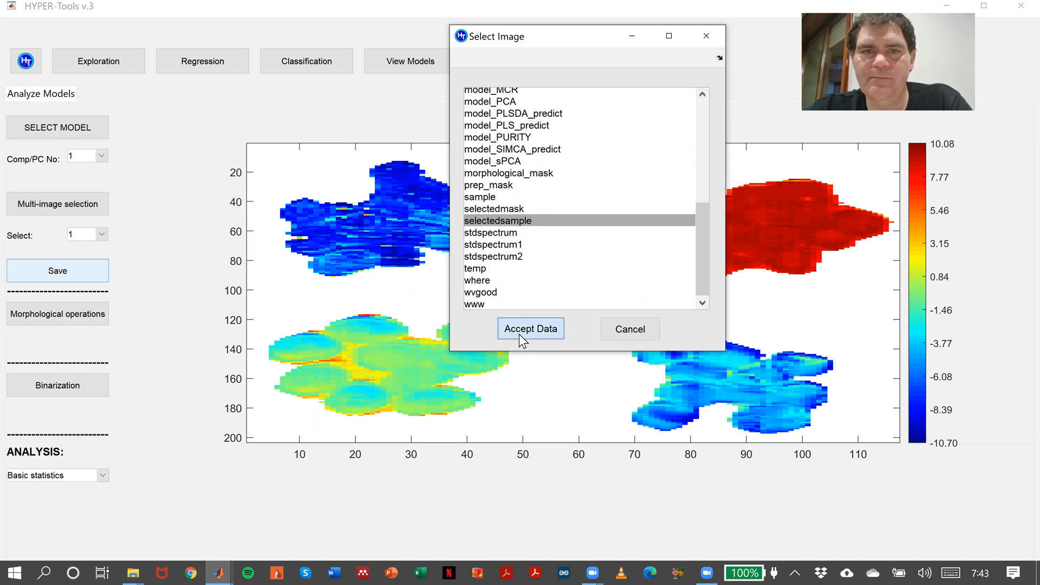
click(519, 329)
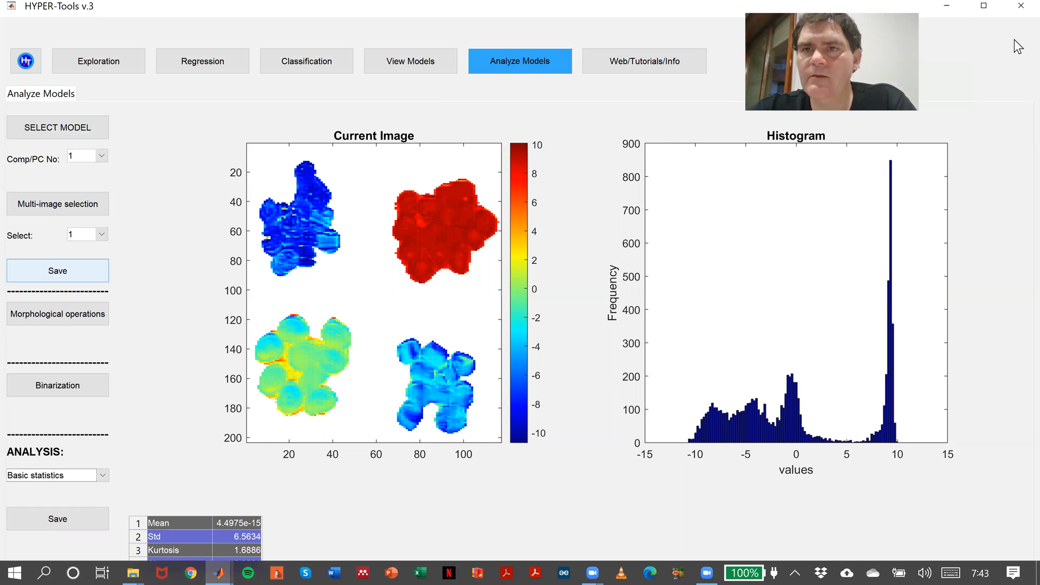
click(983, 6)
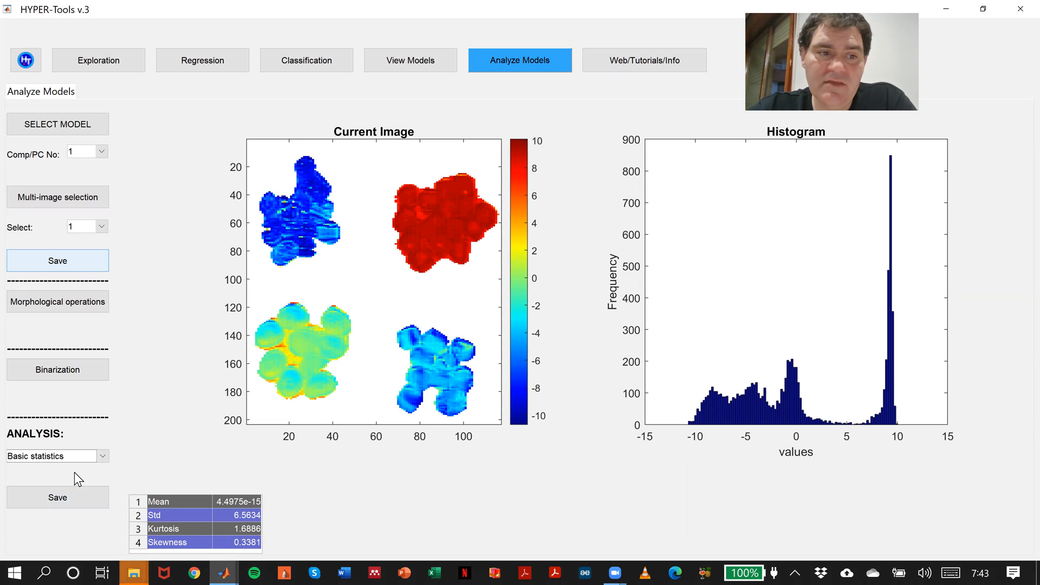
- Run the Counting elements analysis for binary masks on selectedmask
click(96, 459)
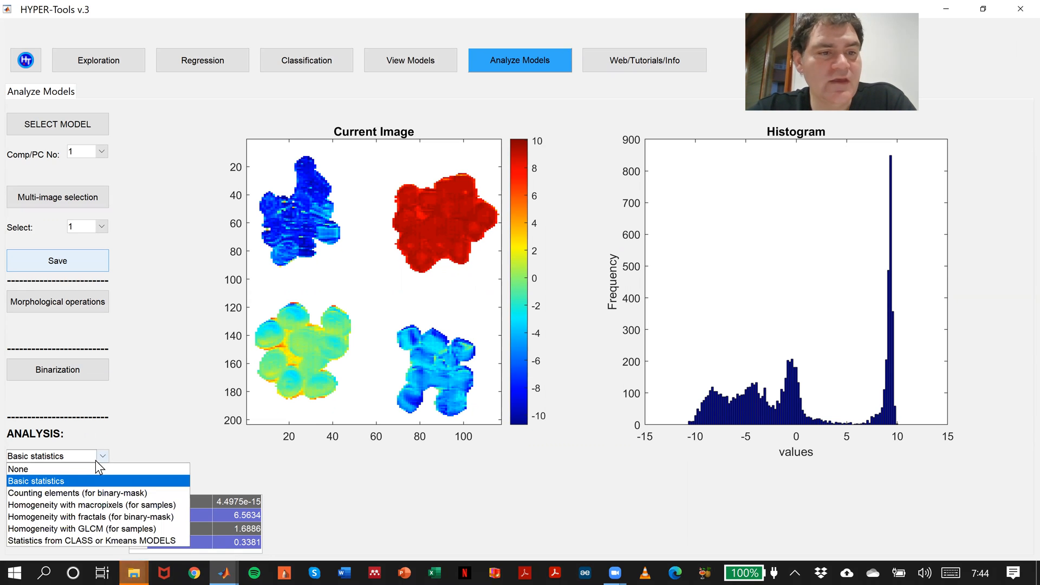
click(86, 492)
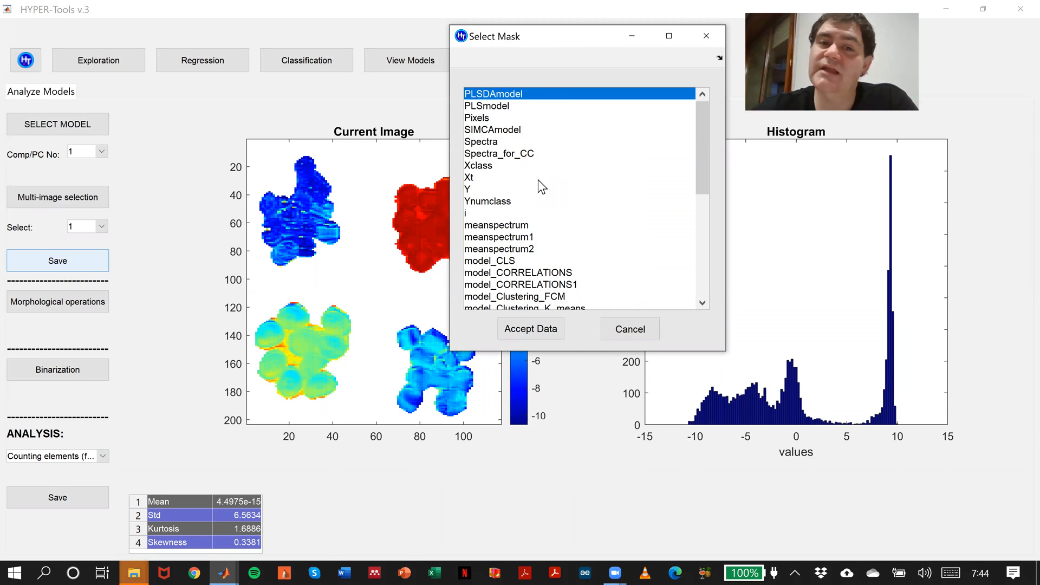
scroll(538, 180, down, 1)
scroll(538, 180, down, 1)
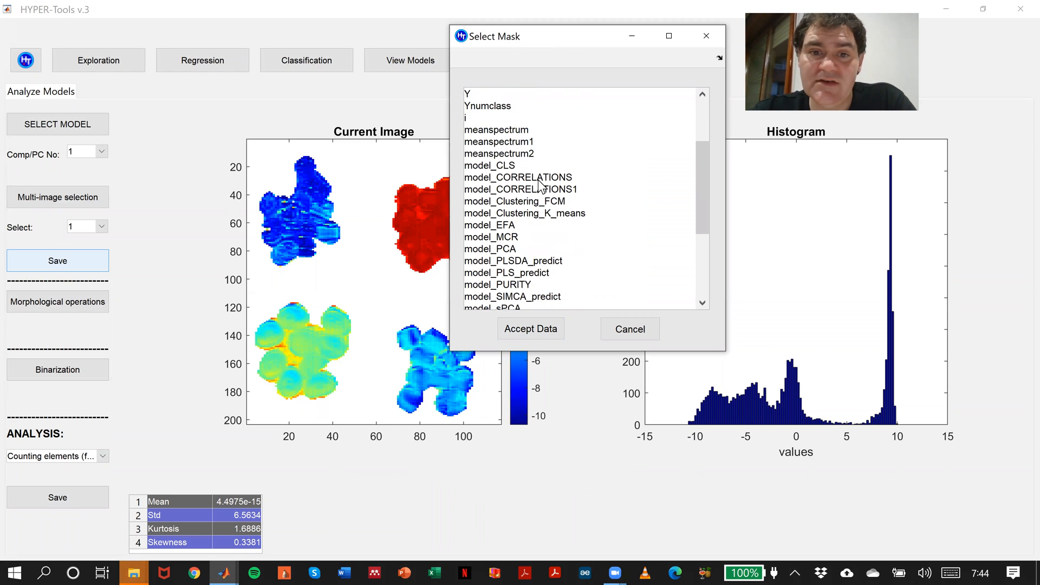
scroll(538, 179, down, 2)
scroll(538, 180, up, 4)
scroll(538, 179, down, 5)
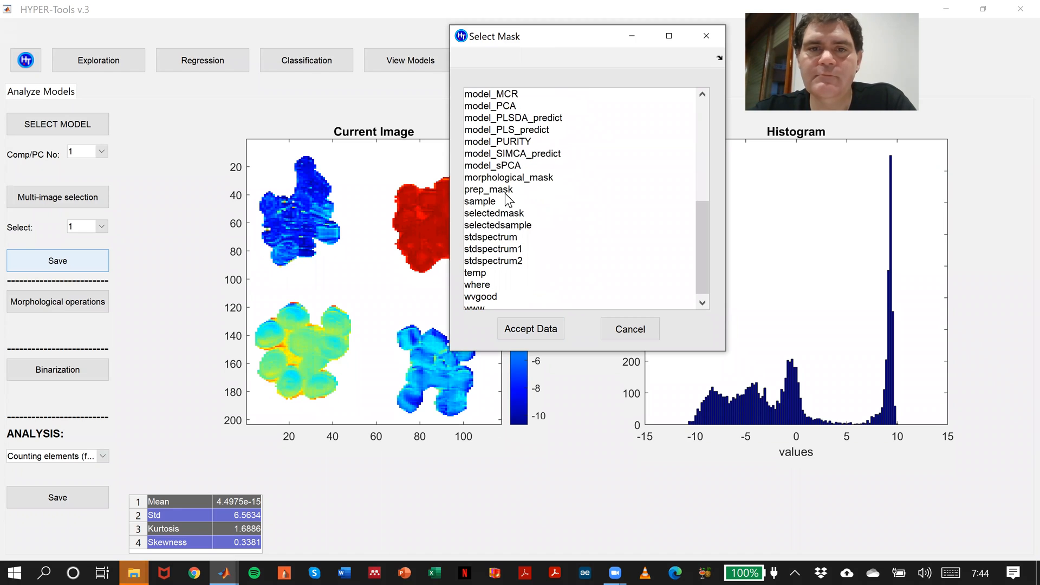
click(501, 213)
click(534, 330)
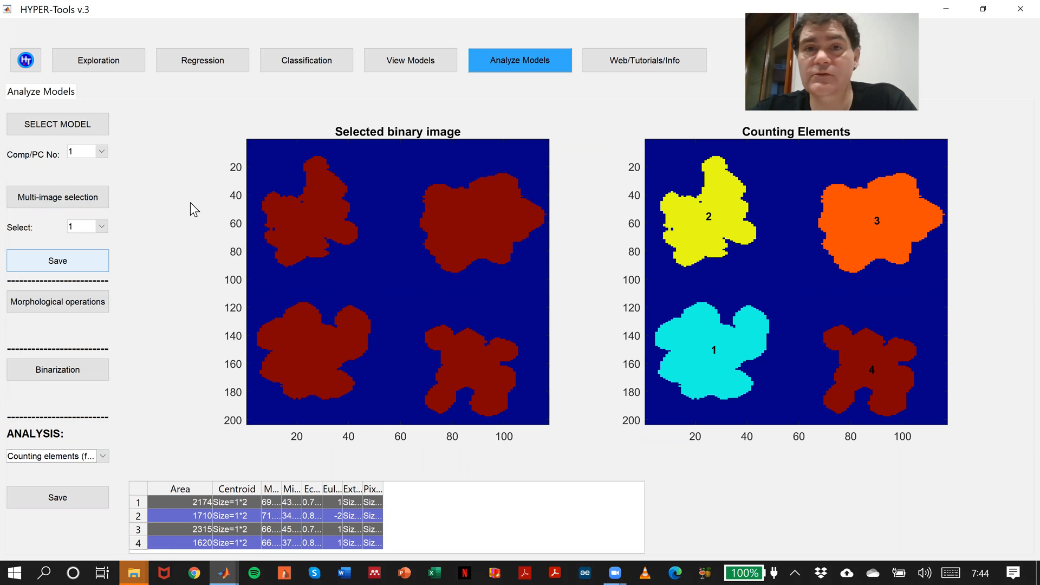
- Load model_Clustering_K_means as the model to analyze
click(86, 125)
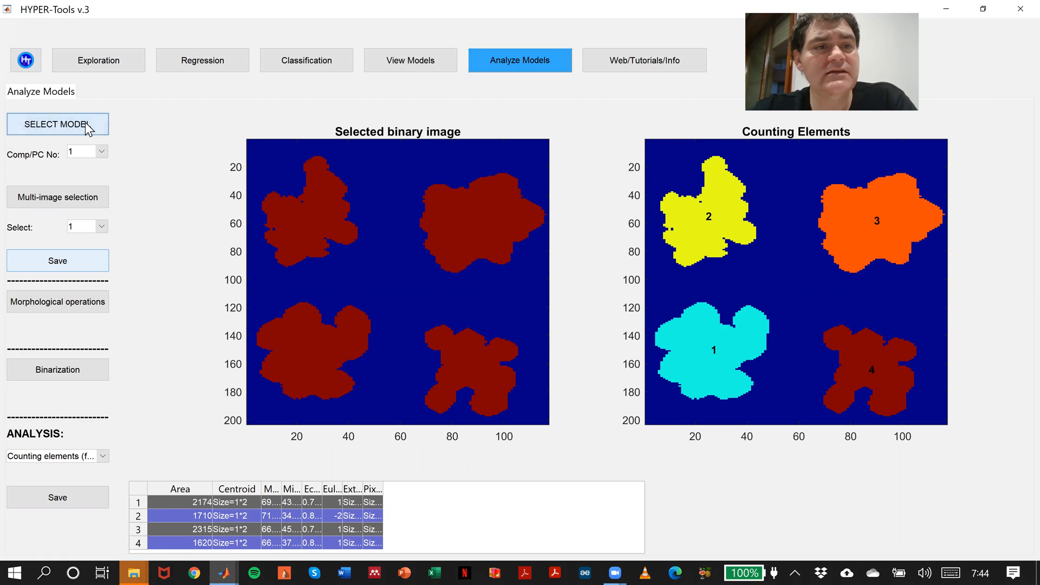
scroll(581, 192, down, 3)
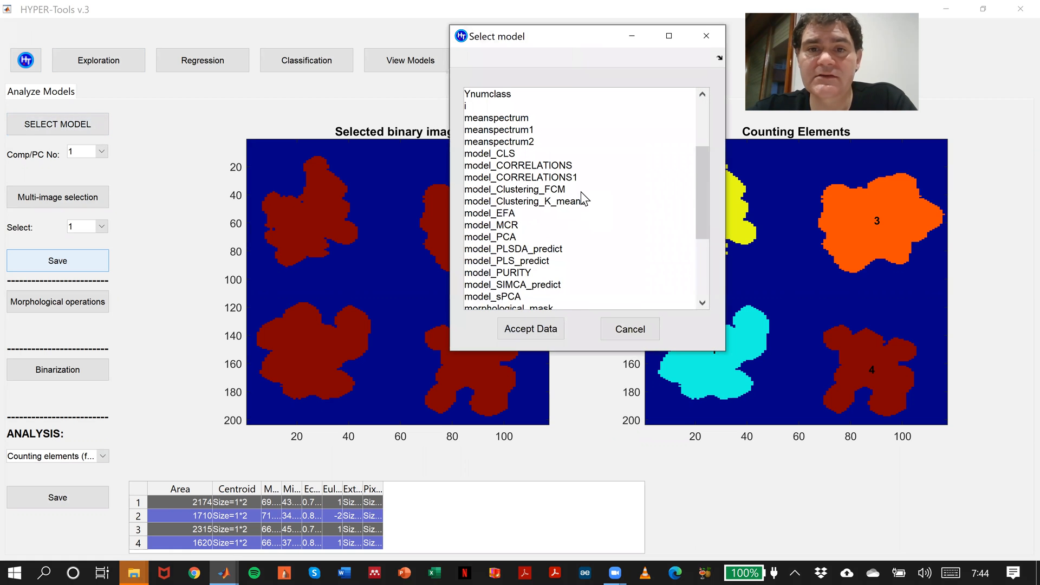
click(546, 201)
click(531, 328)
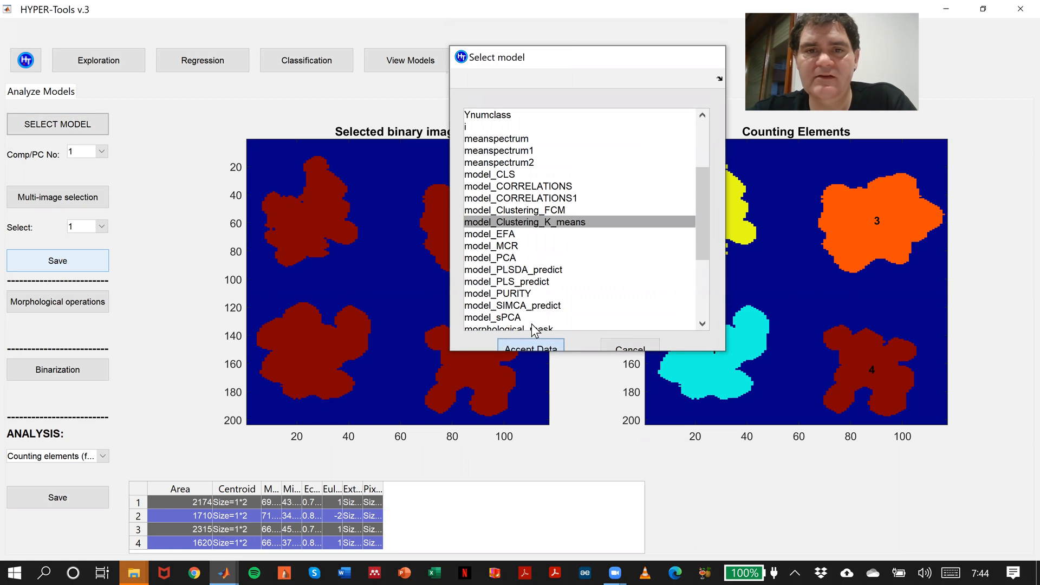
- Run Statistics from CLASS or Kmeans MODELS on the cluster image and examine the resulting table's first row
click(102, 456)
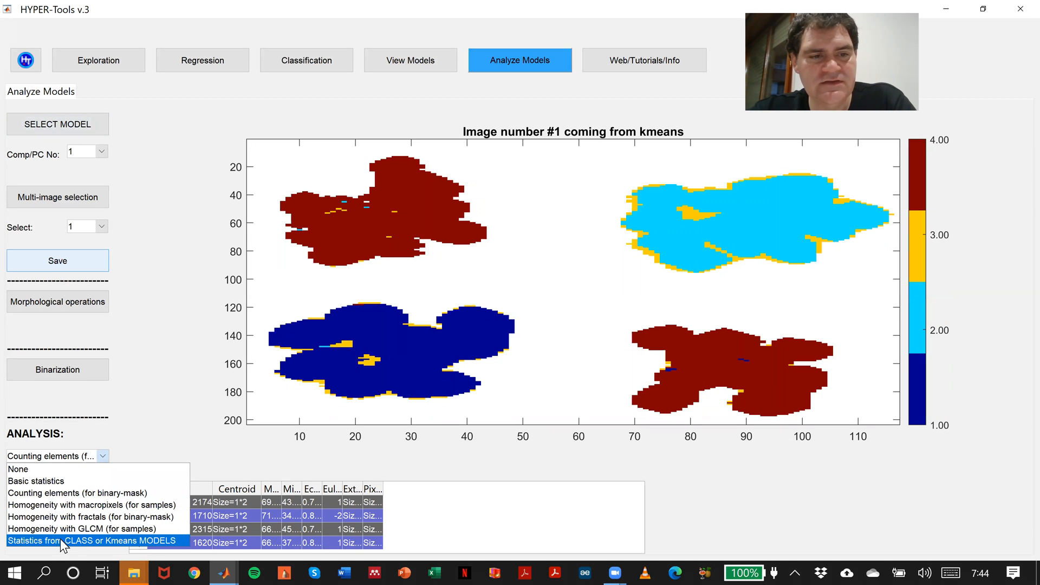
click(112, 538)
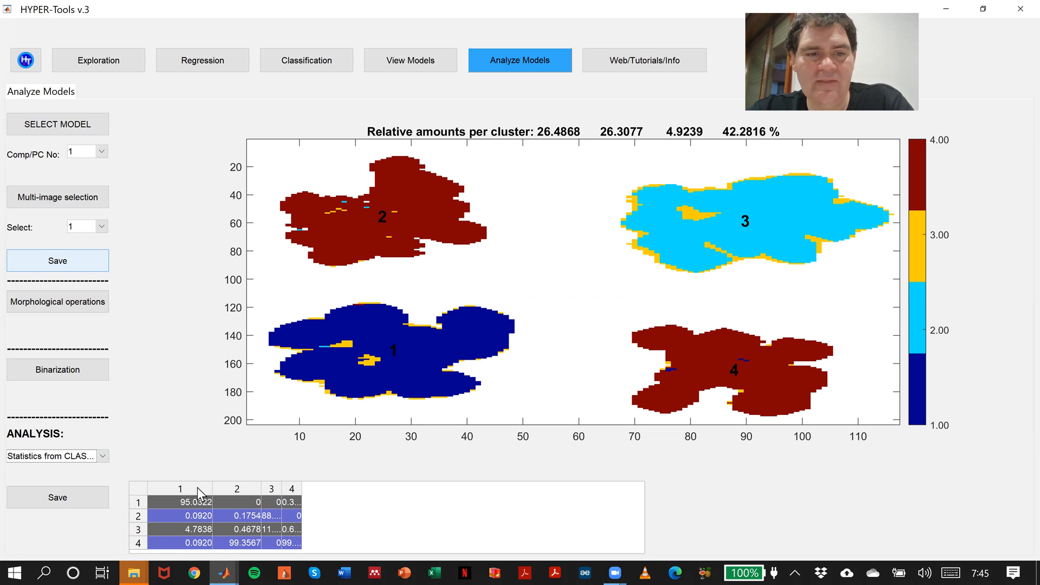
click(187, 503)
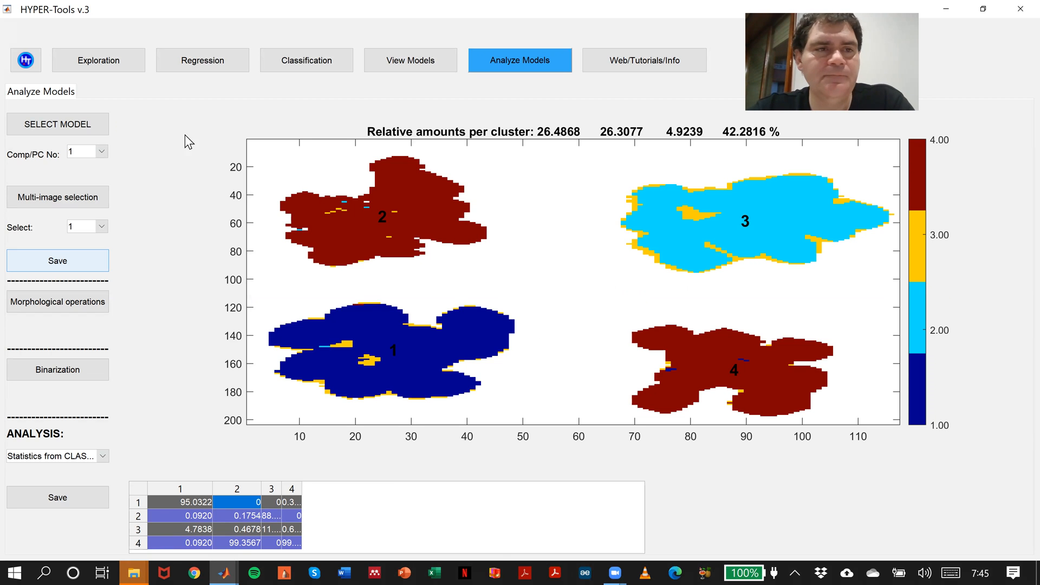
- Load model_PCA and save its component 1 image and mask to the workspace as selectedsample1 and selectedmask1
click(103, 125)
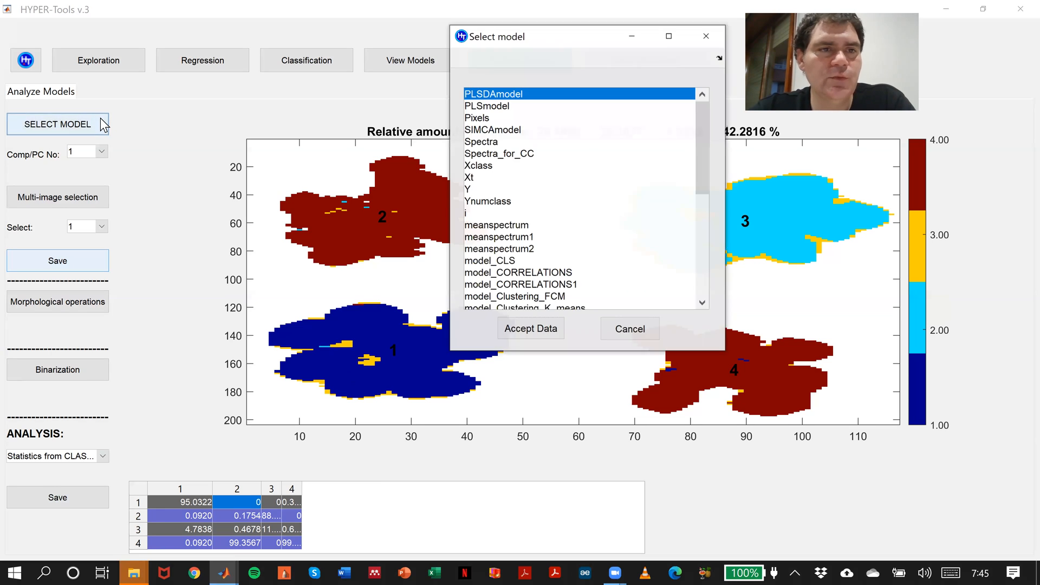
drag(703, 128, 709, 179)
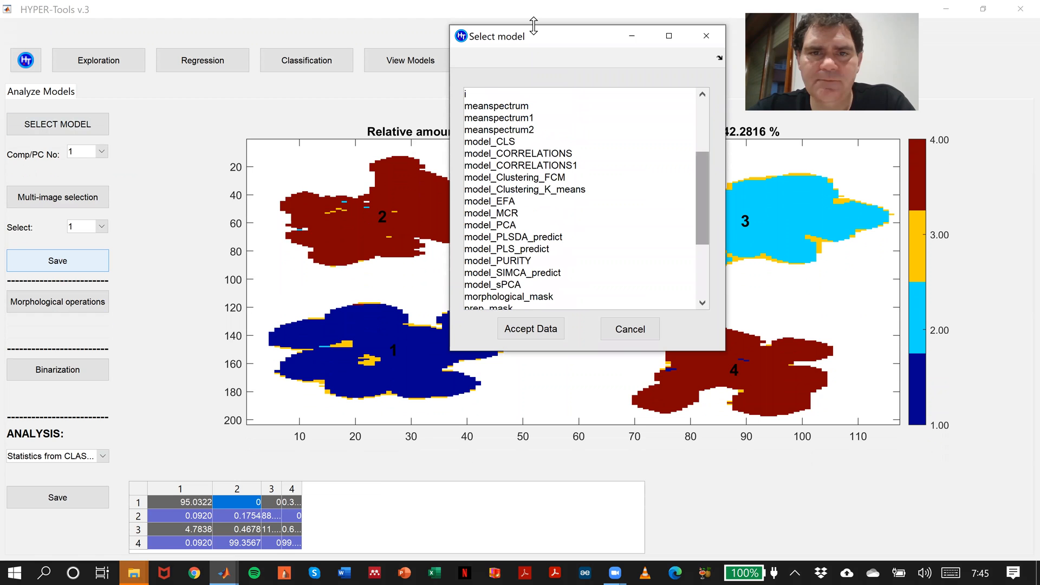
click(504, 225)
click(544, 333)
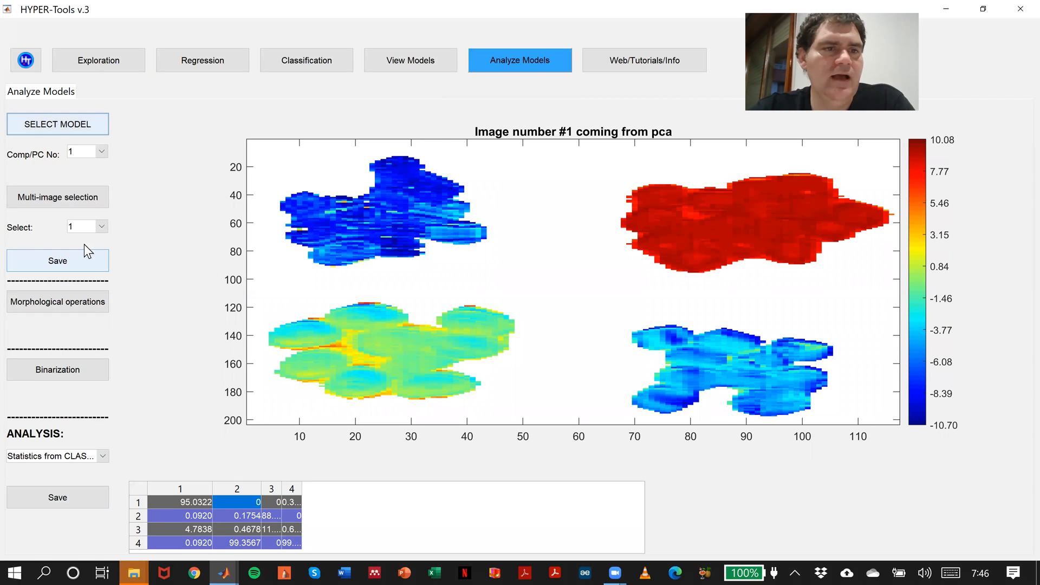
click(83, 259)
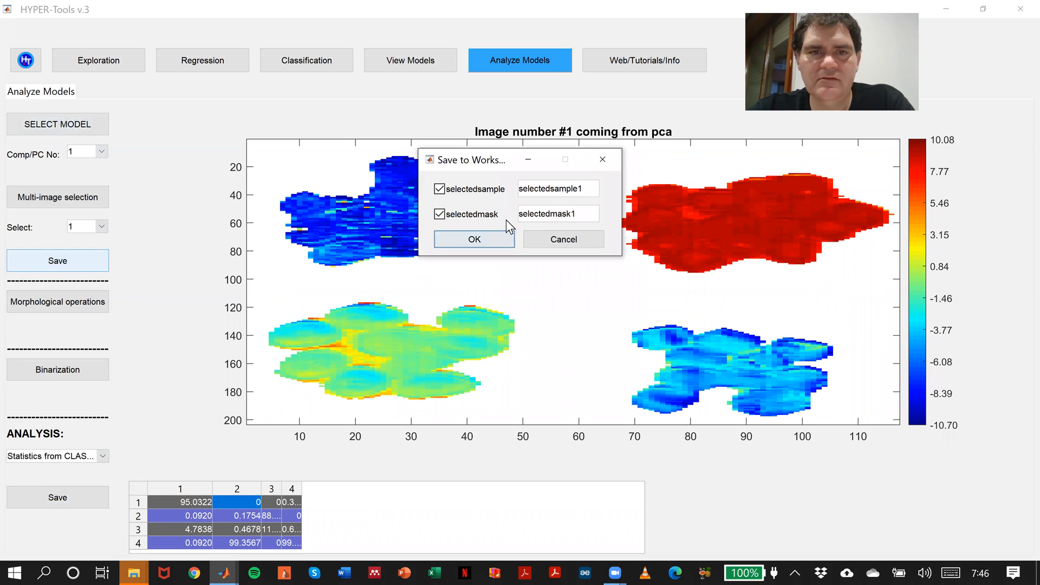
click(490, 238)
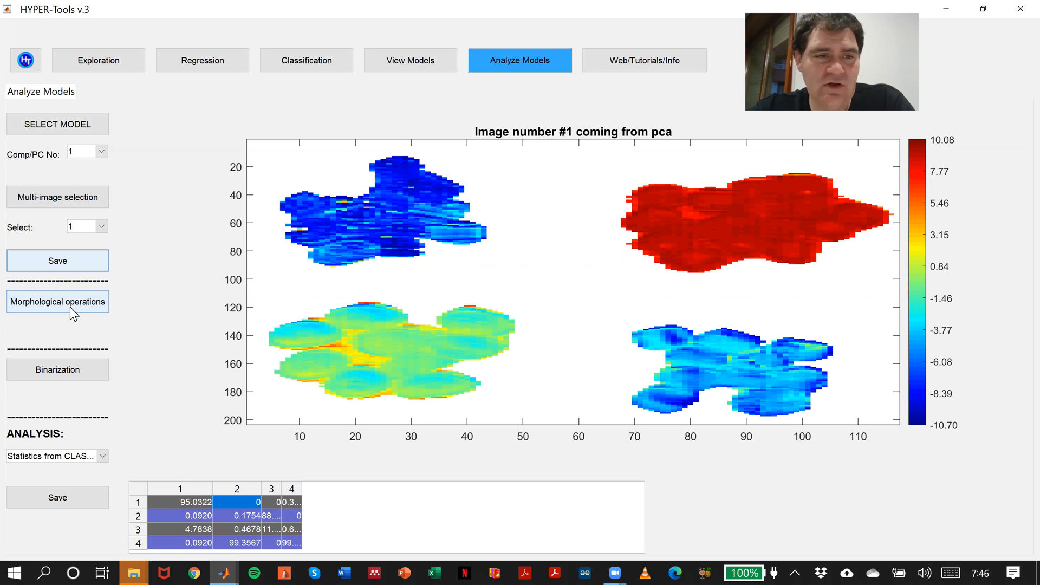
- Run the Homogeneity with macropixels analysis on selectedsample1 and save its results
click(103, 457)
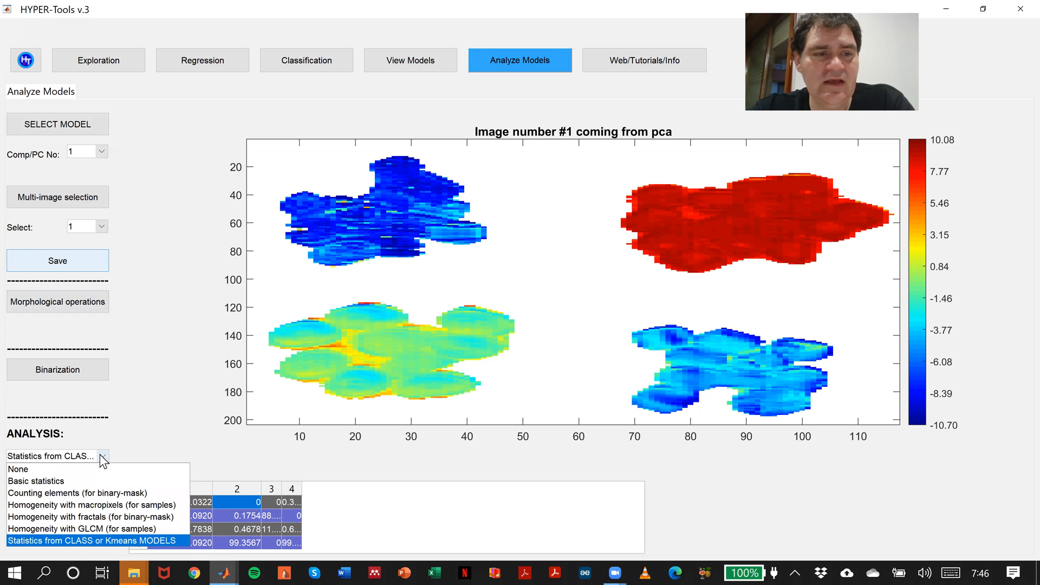
click(96, 508)
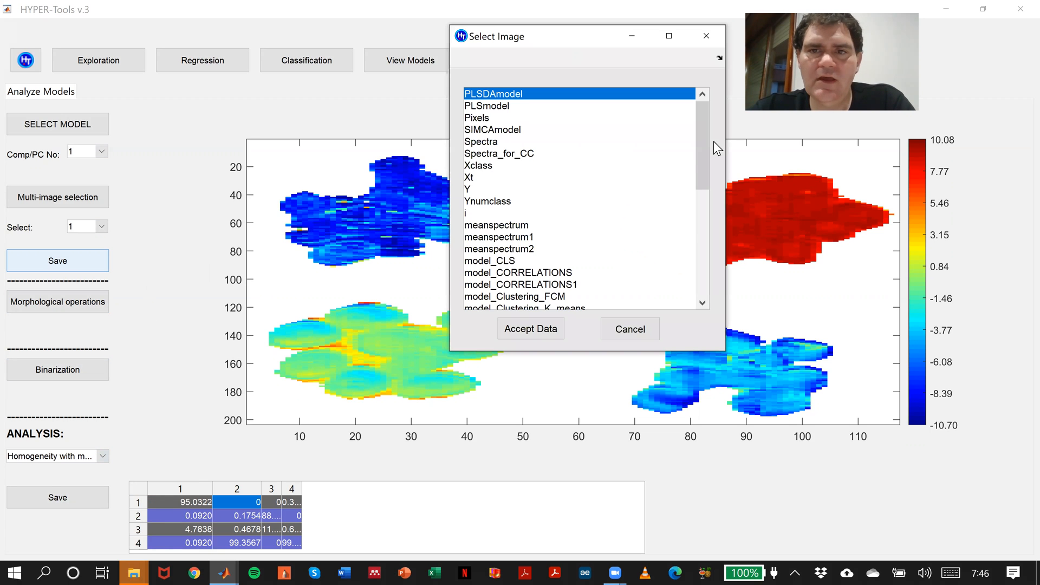
drag(702, 131, 709, 264)
click(517, 222)
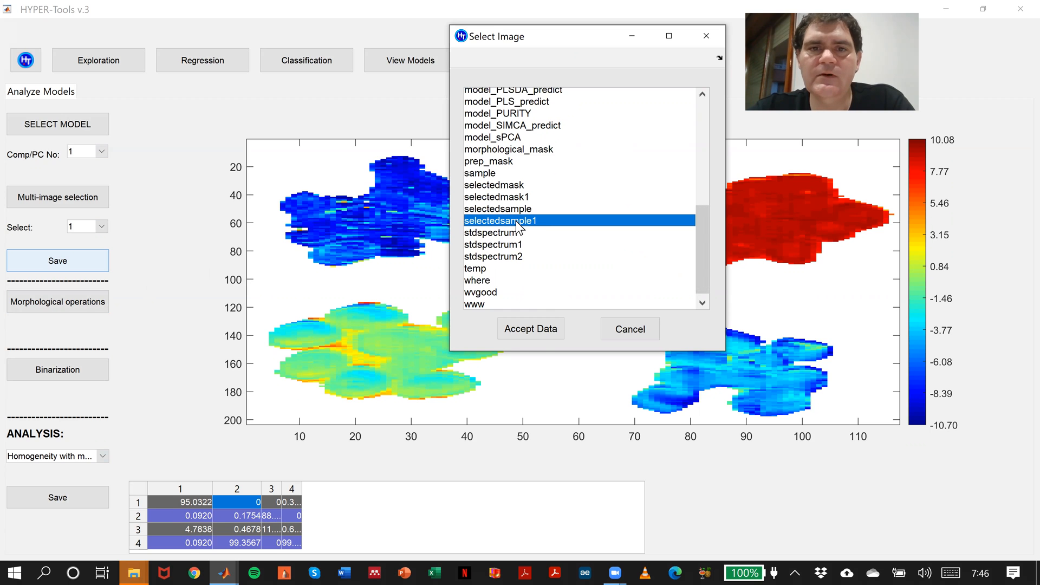
click(536, 333)
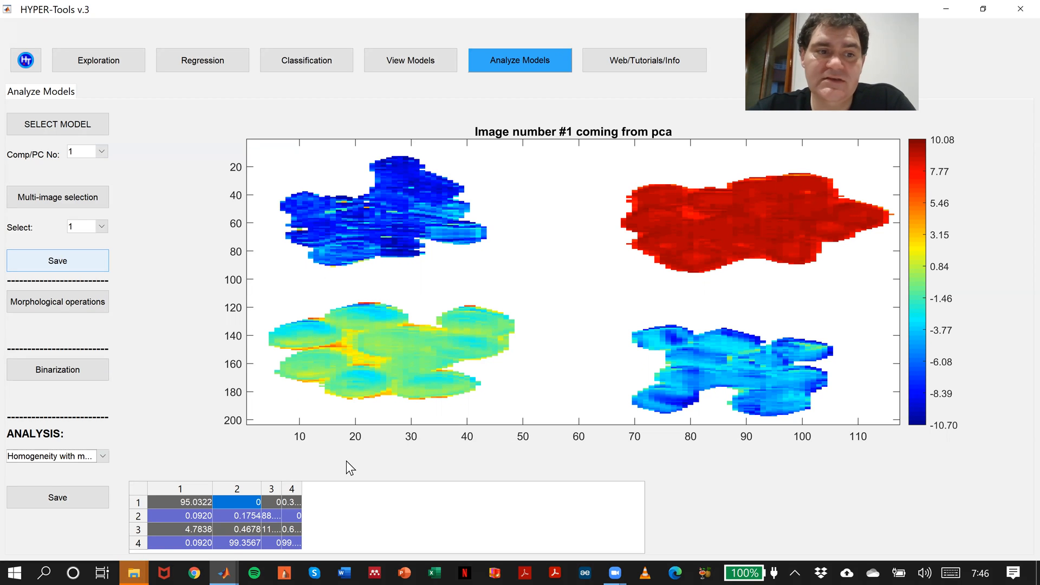
click(107, 496)
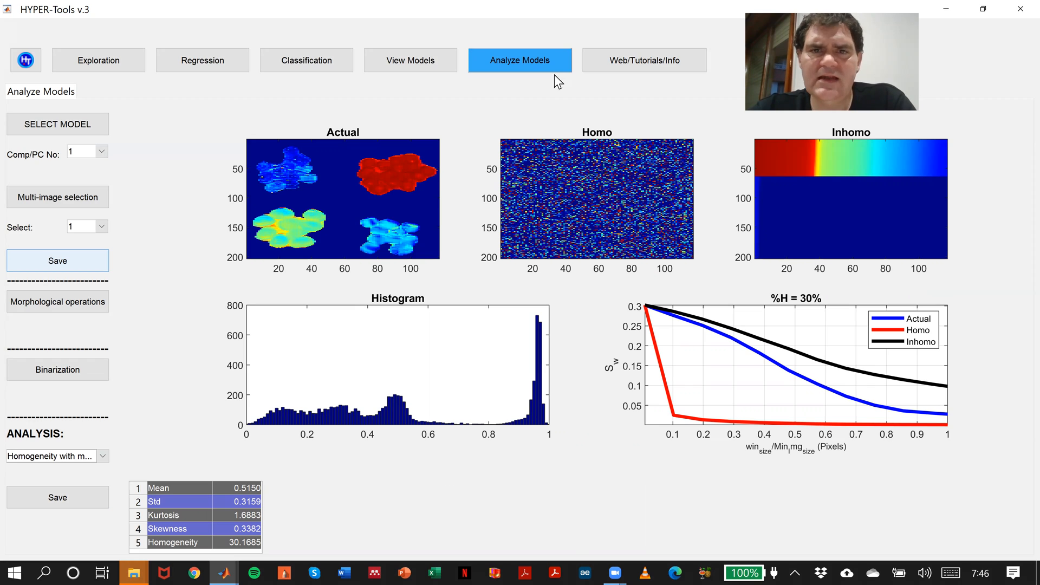
click(79, 498)
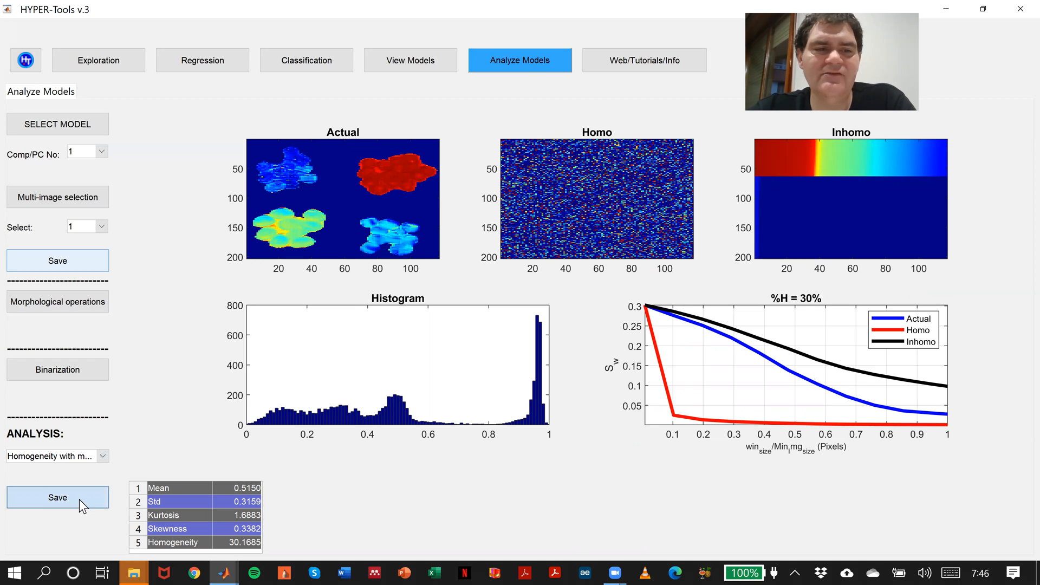
click(586, 274)
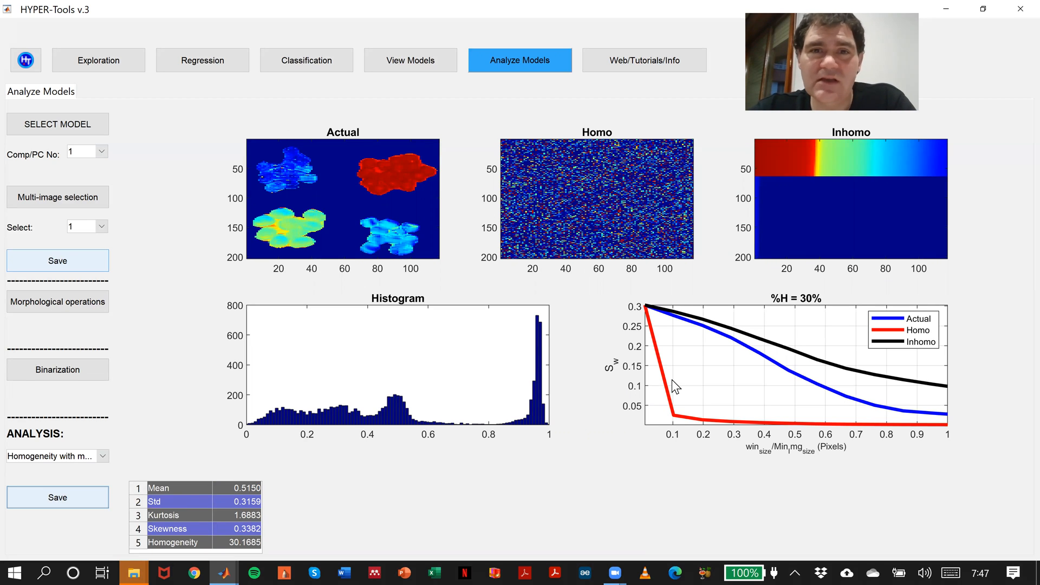
- Load model_PLS_predict and save its image and mask to the workspace as selectedsample2 and selectedmask2
click(102, 122)
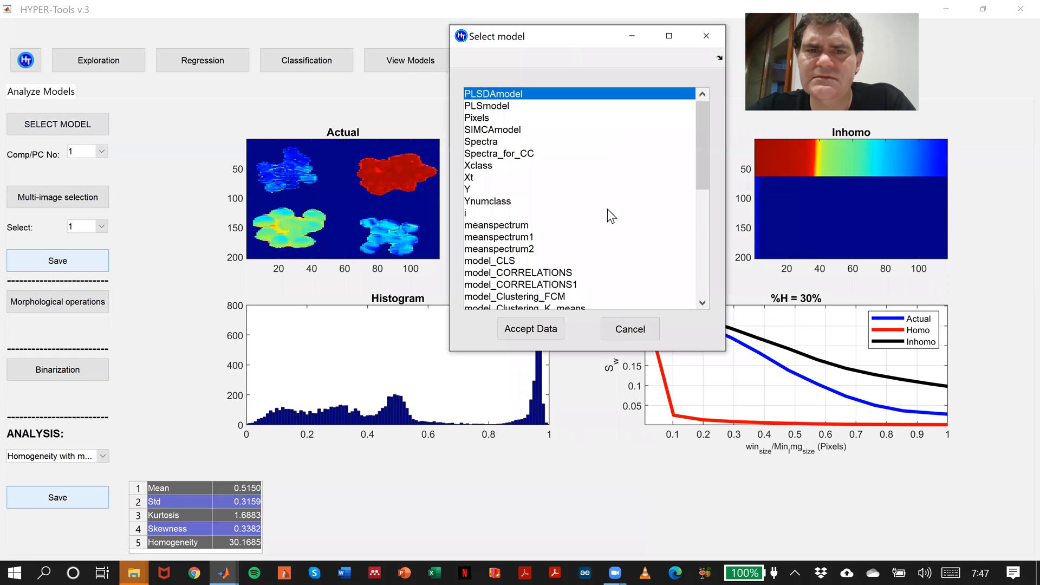
drag(703, 144, 706, 214)
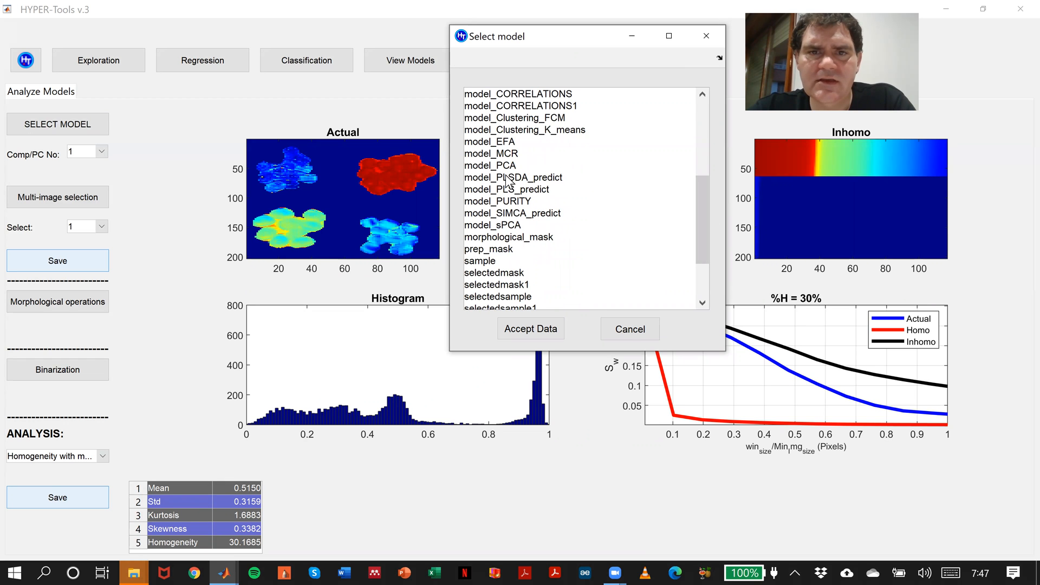
click(514, 190)
click(517, 330)
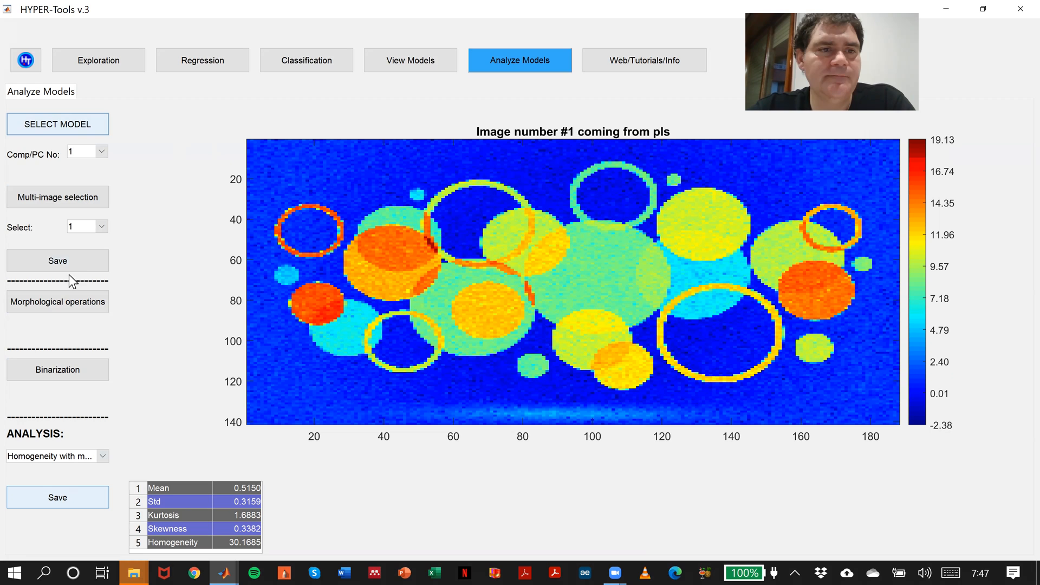
click(81, 264)
click(495, 240)
- Run the Basic statistics analysis on selectedsample2
click(88, 457)
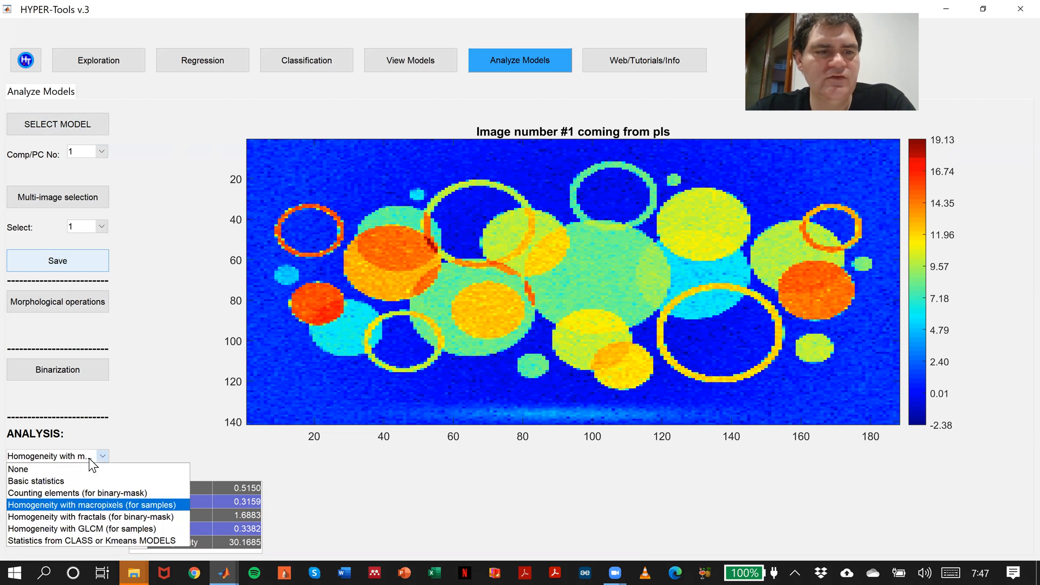
click(106, 479)
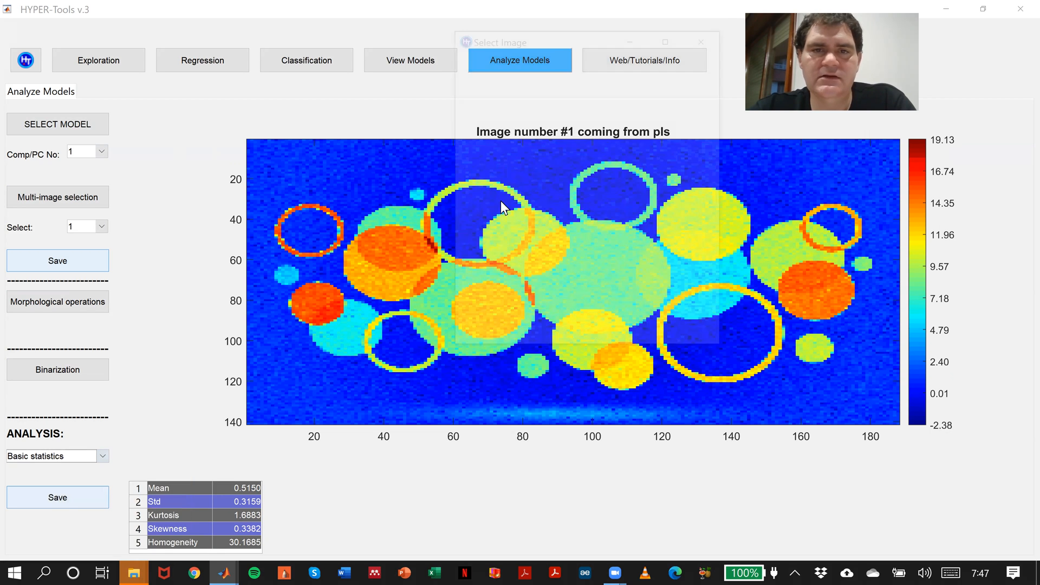
drag(707, 108, 666, 210)
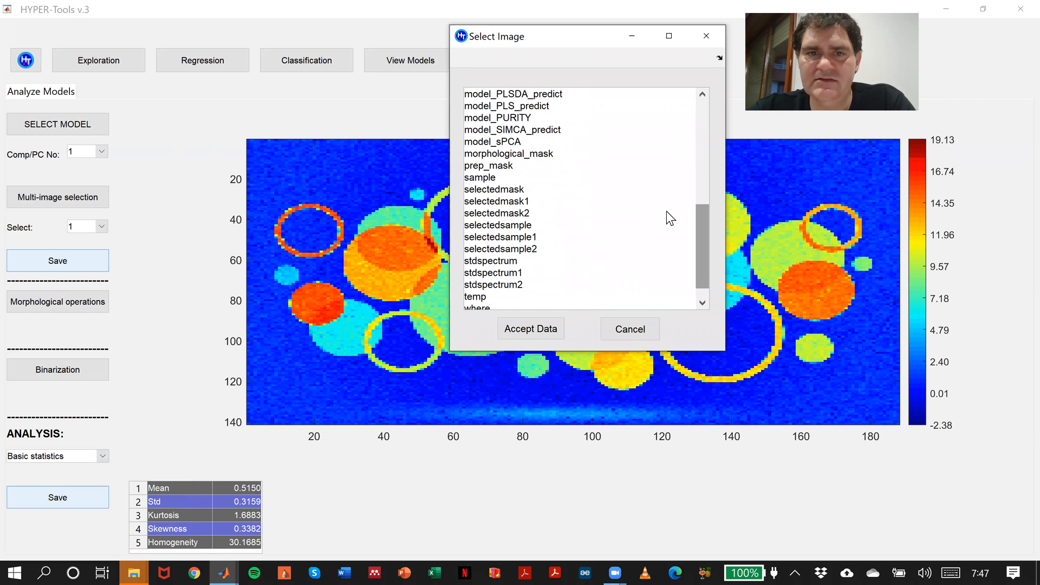
click(515, 249)
click(524, 325)
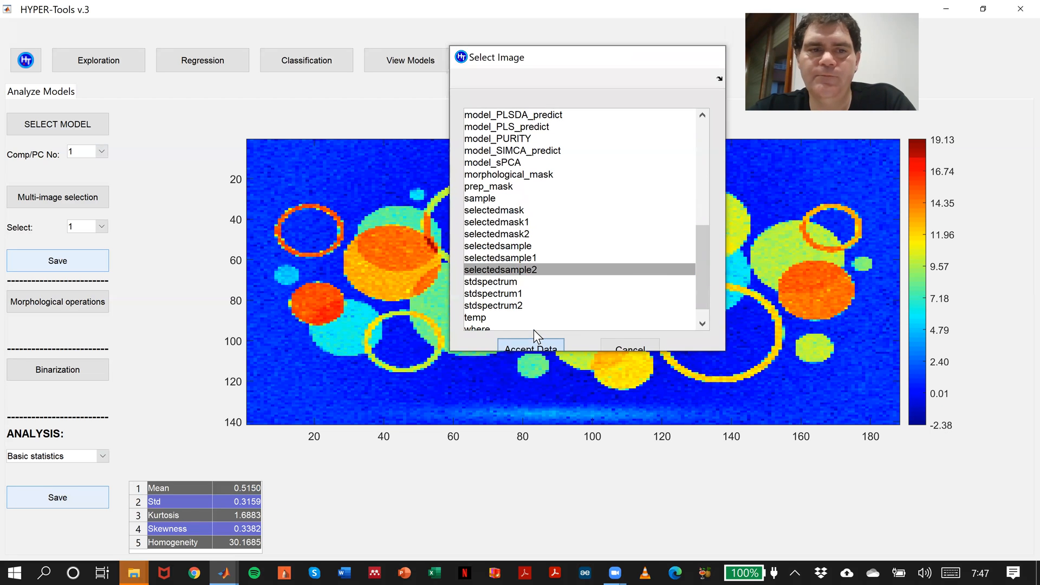